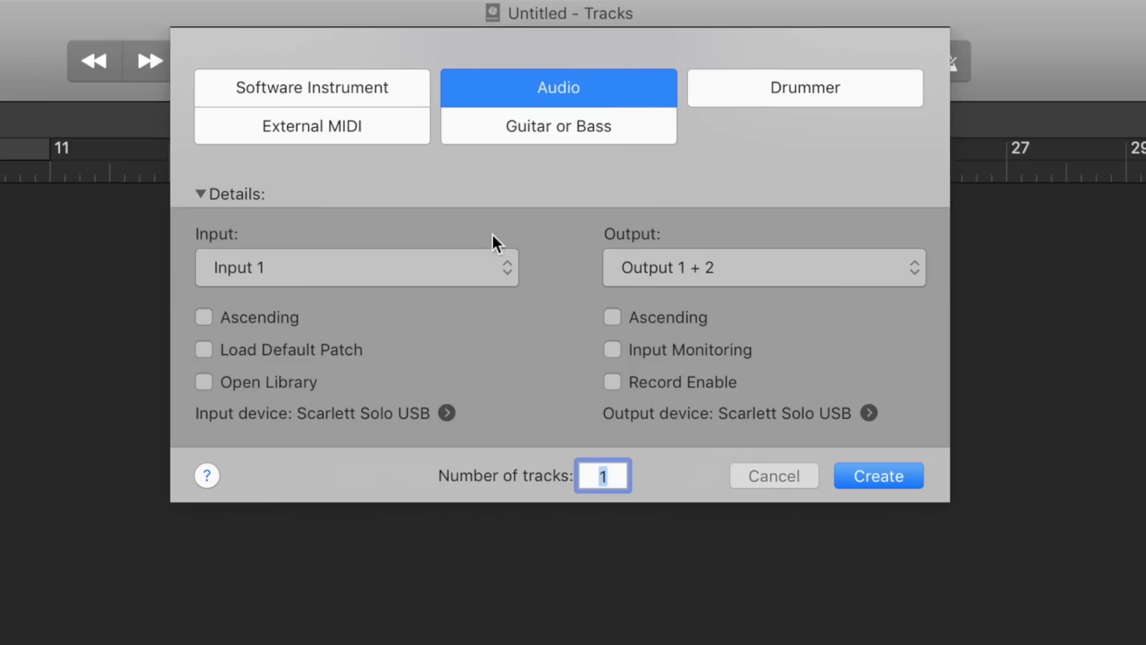
# Set the new audio track's input to Input 1 + 2
pyautogui.click(405, 281)
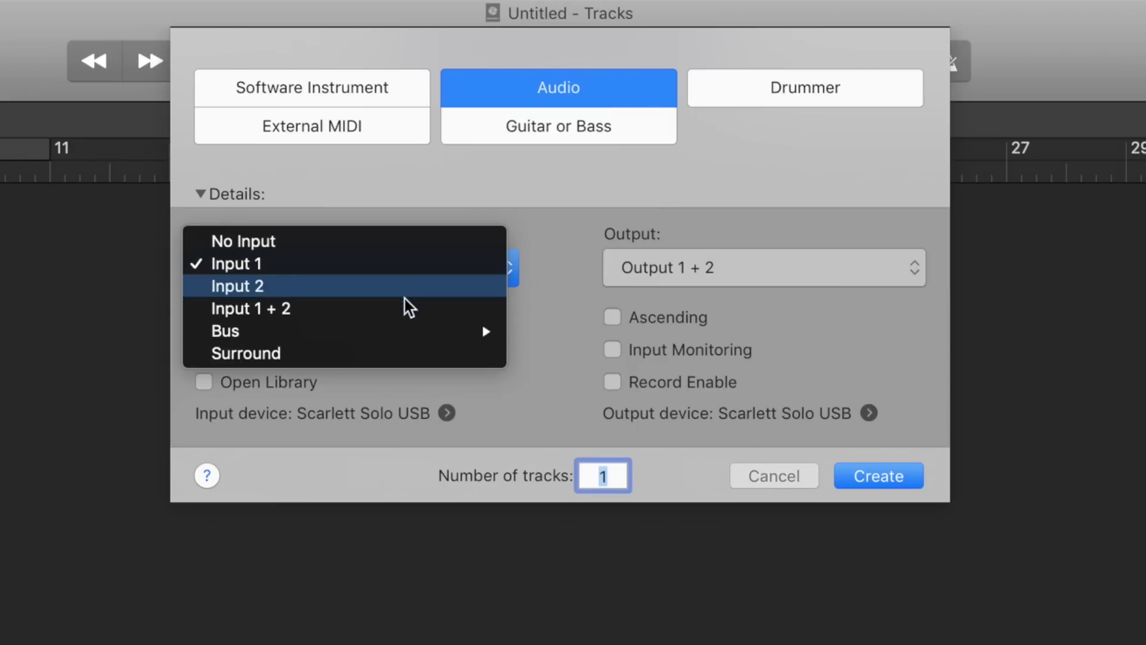
pyautogui.click(405, 316)
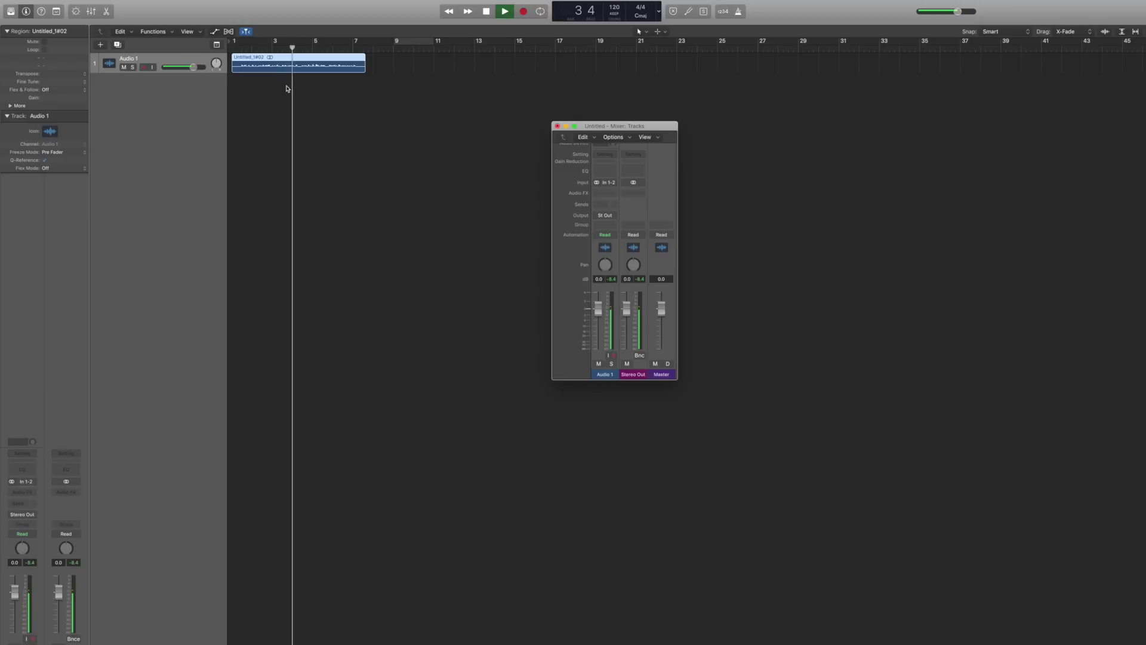
# Stop playback of the recorded take and mute the Audio 1 track
pyautogui.press('space')
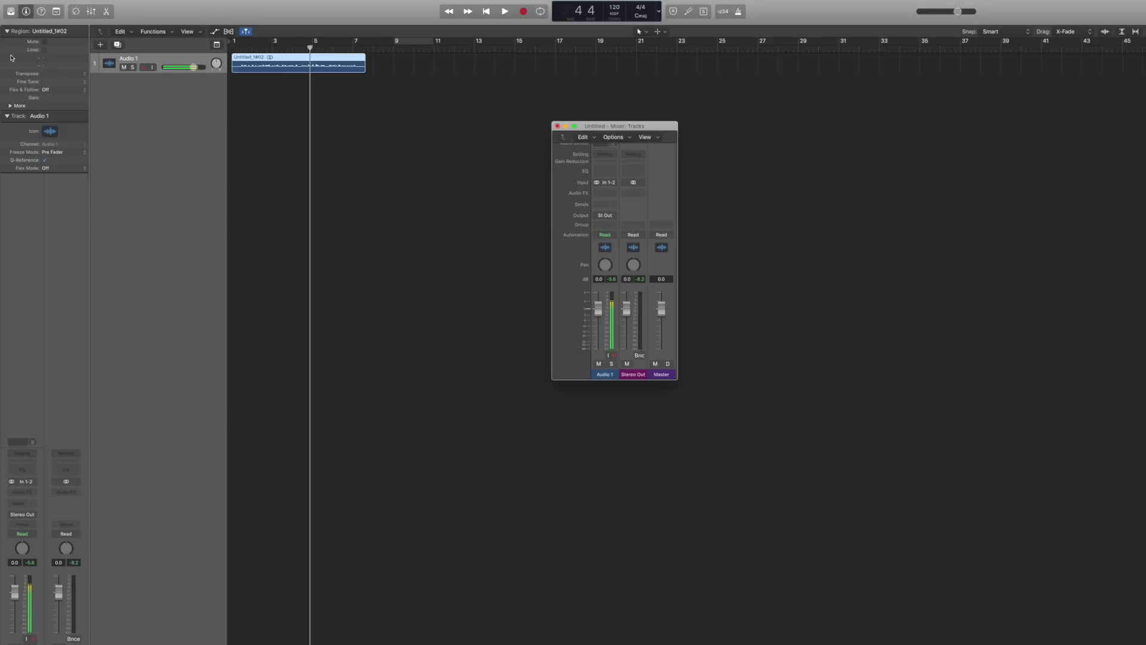
pyautogui.click(124, 67)
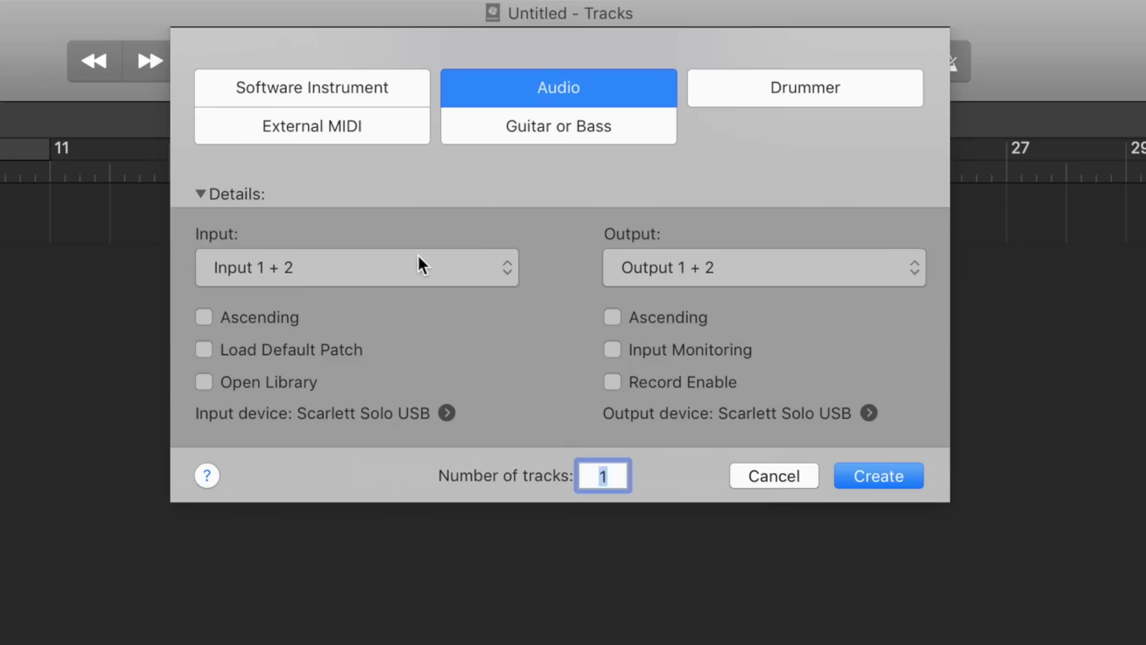
# Change the new audio track's input to Input 1 only
pyautogui.click(392, 272)
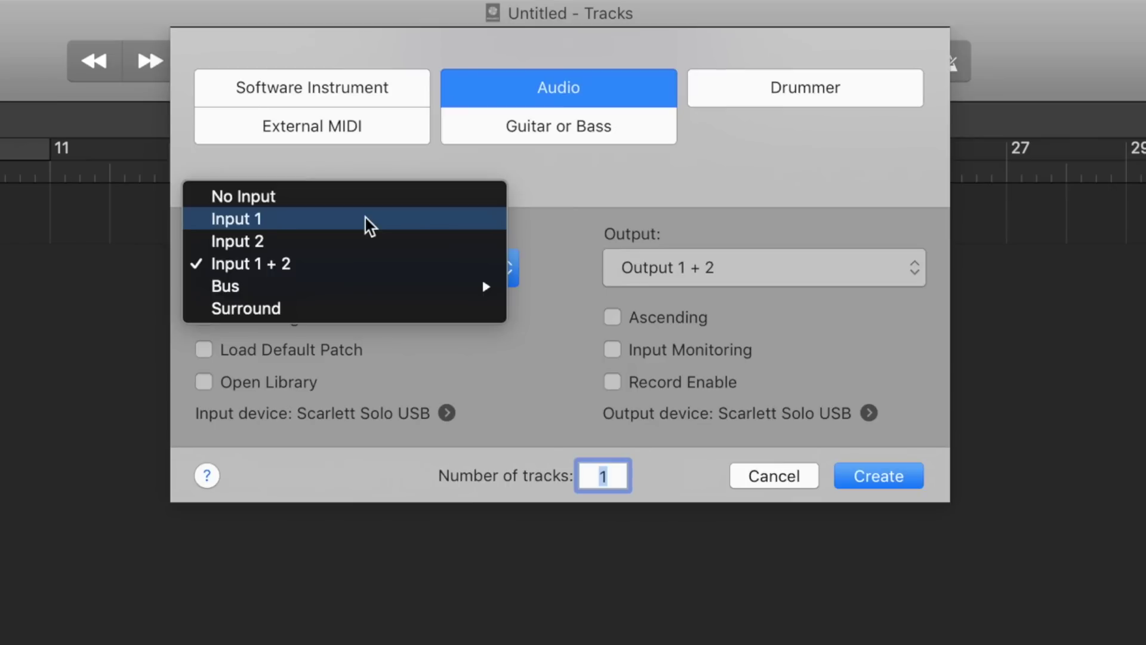
pyautogui.click(366, 218)
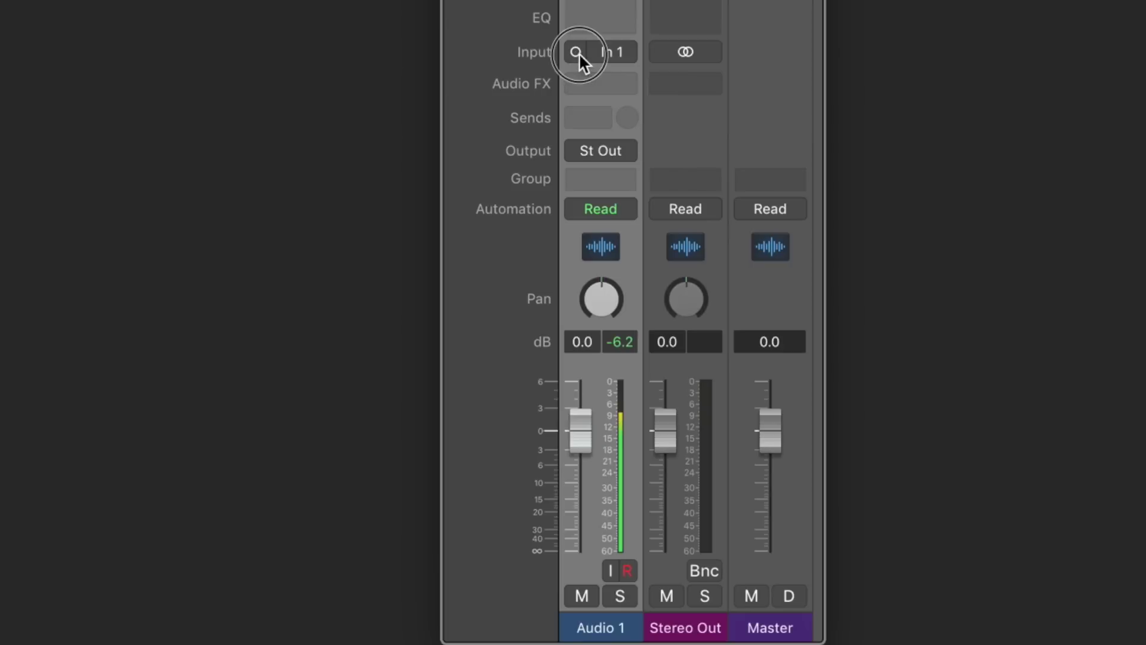
pyautogui.click(578, 53)
pyautogui.click(578, 23)
pyautogui.click(602, 52)
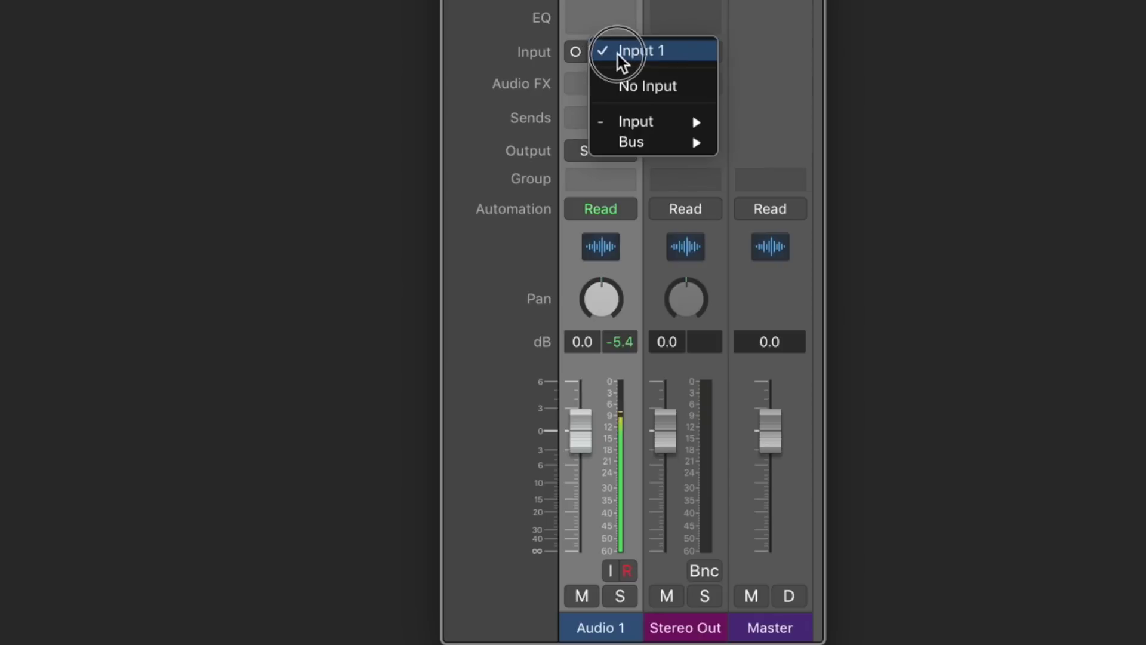
pyautogui.click(745, 30)
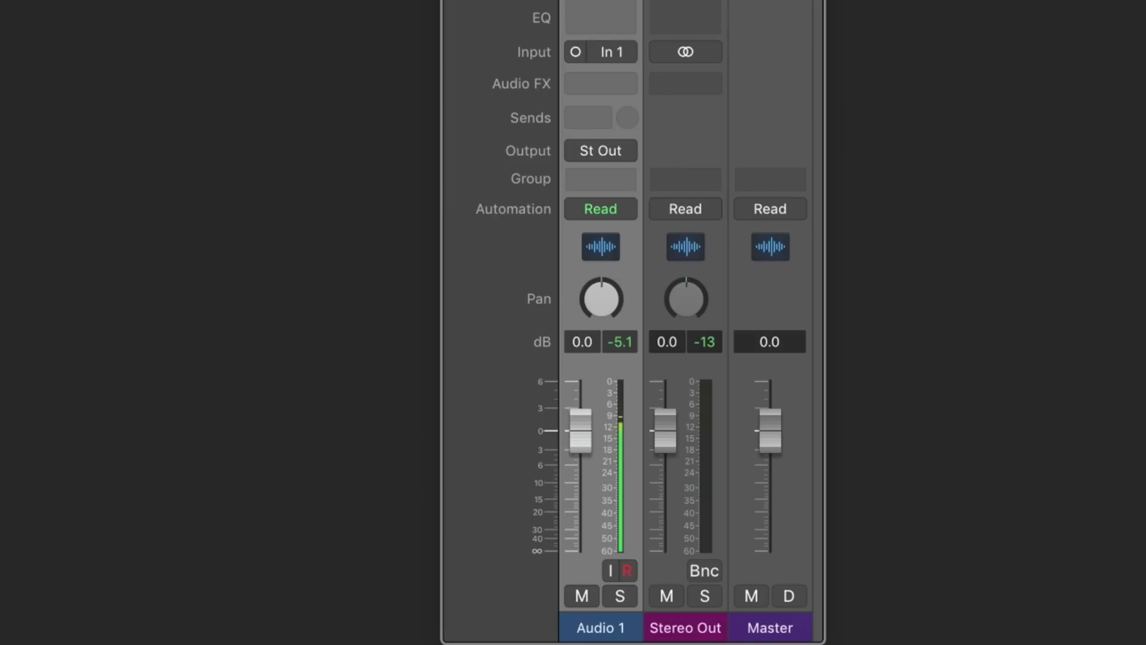
# Switch Audio 1 to stereo In 1-2, take only the left channel, and start playback
pyautogui.click(575, 53)
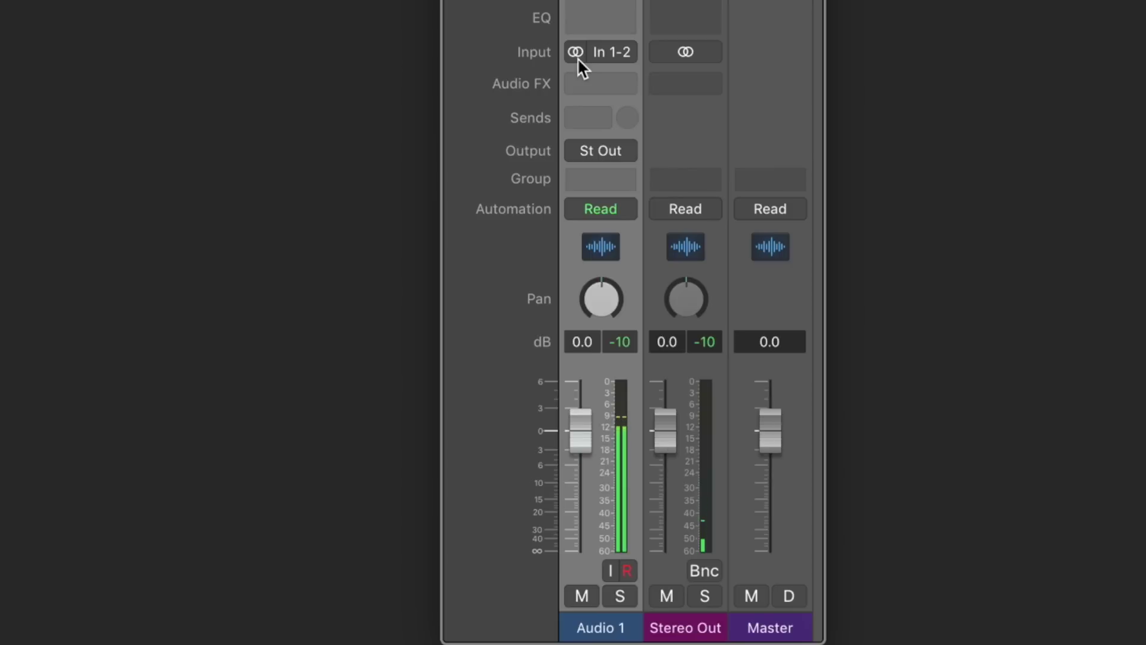
pyautogui.click(578, 54)
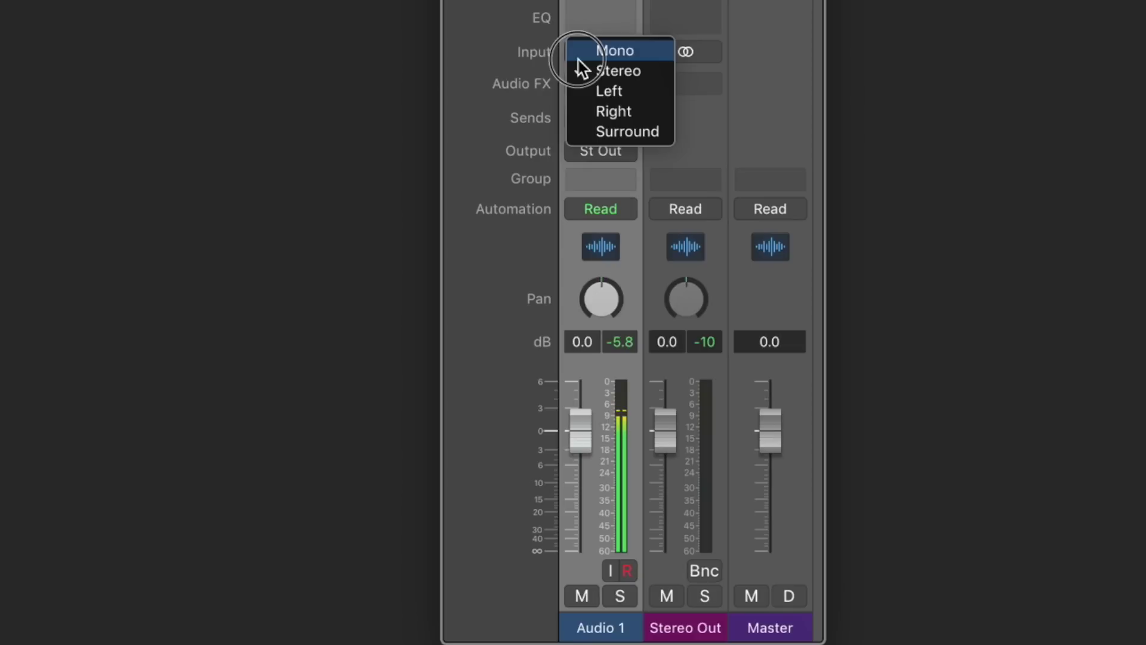
pyautogui.click(603, 87)
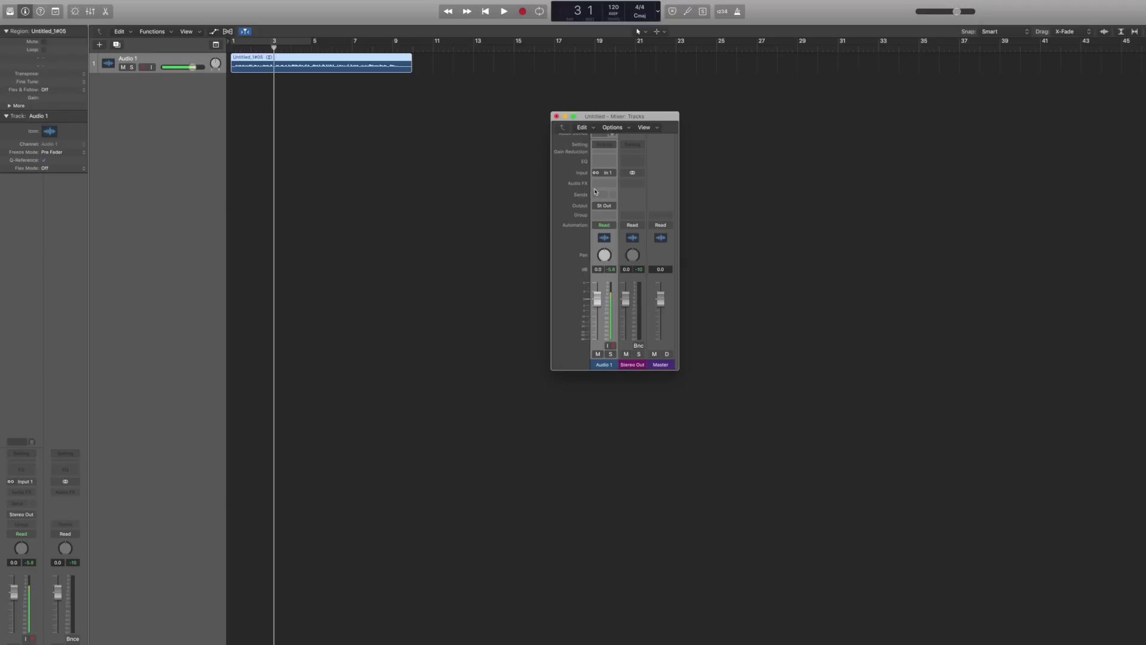
pyautogui.press('space')
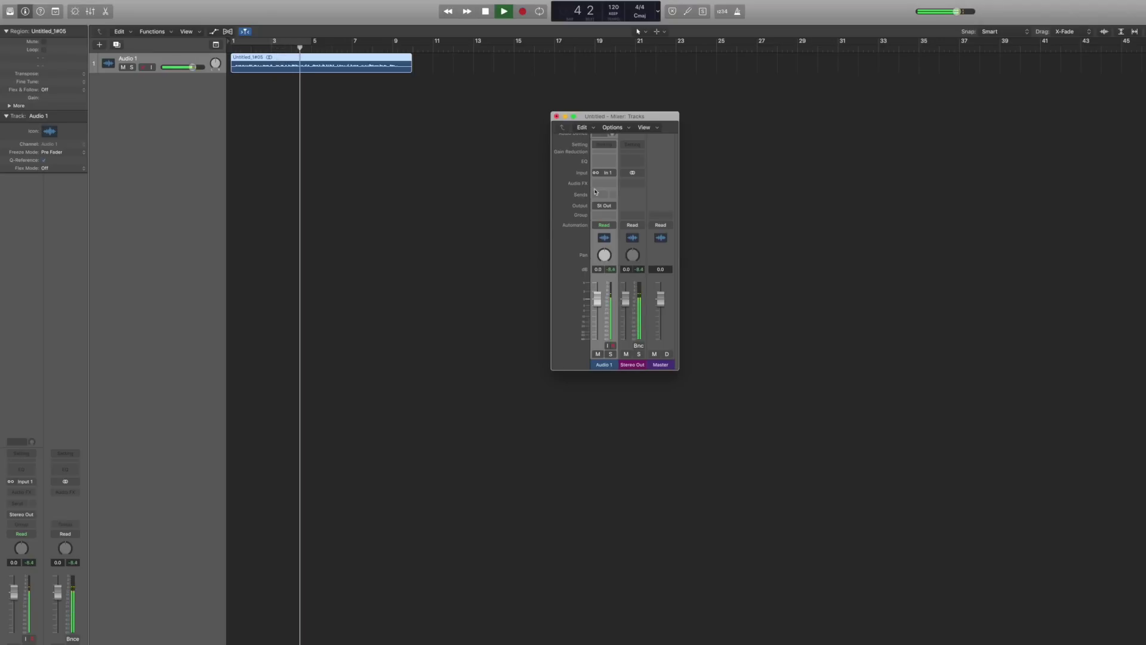
# Stop playback, set Audio 1's input format to Mono, and play again
pyautogui.press('space')
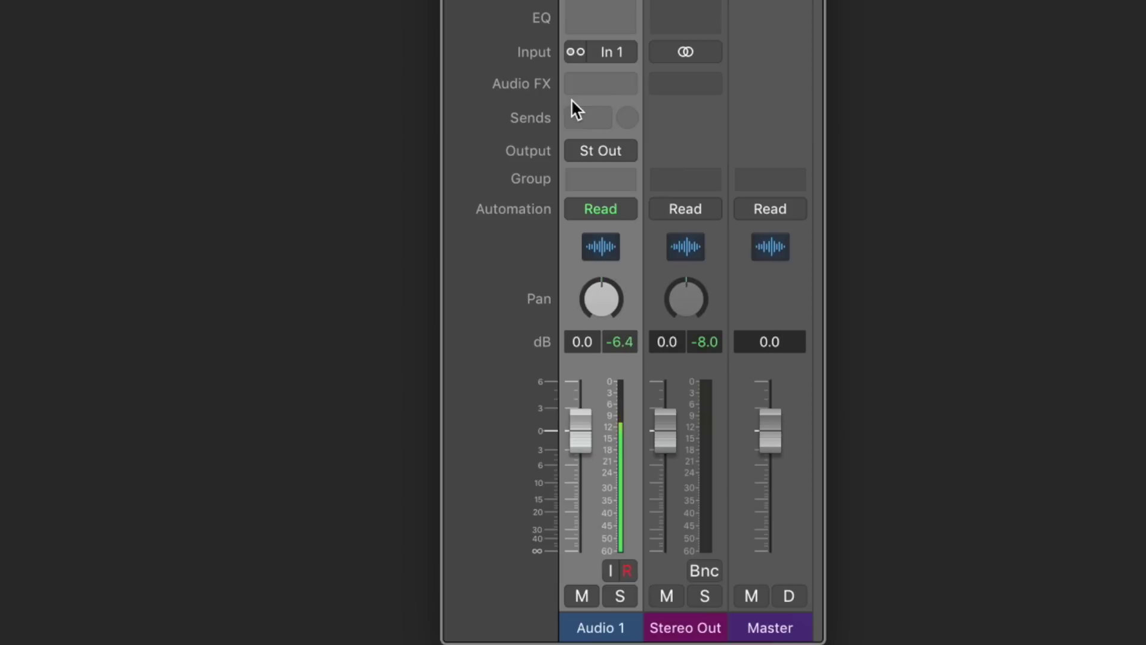
pyautogui.click(576, 51)
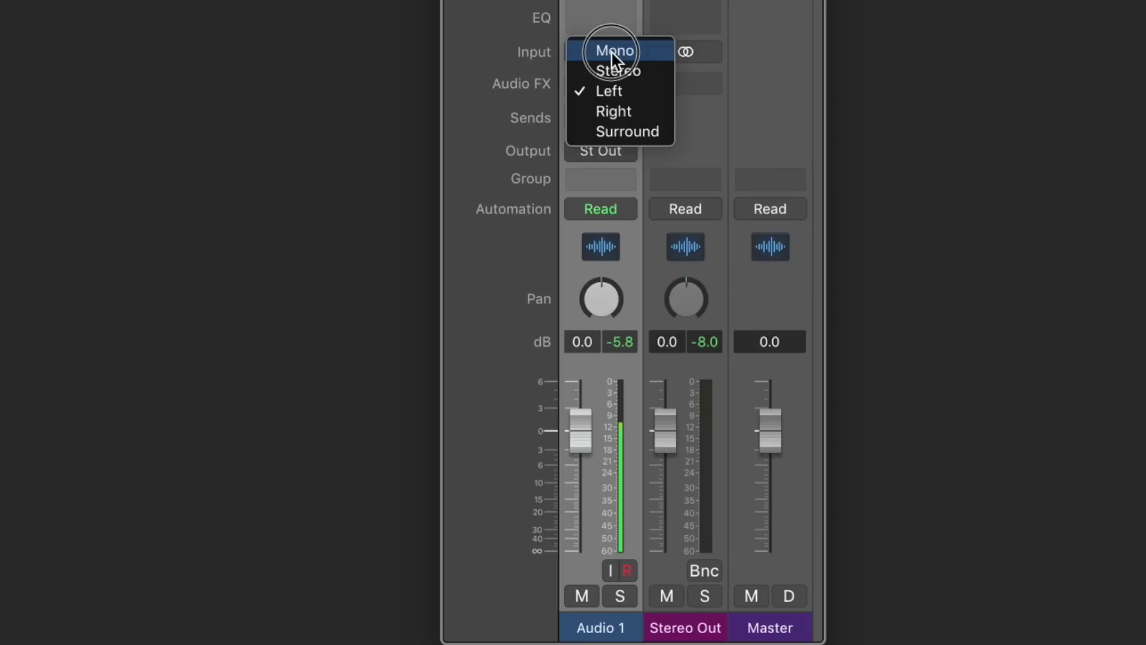
pyautogui.click(614, 52)
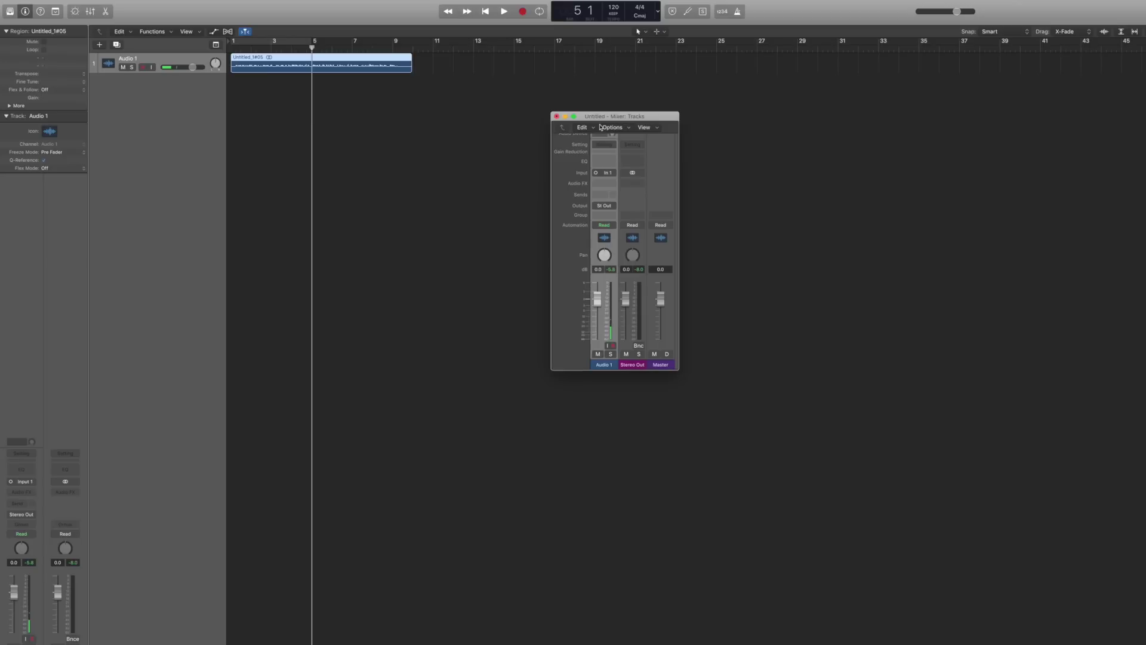
pyautogui.press('space')
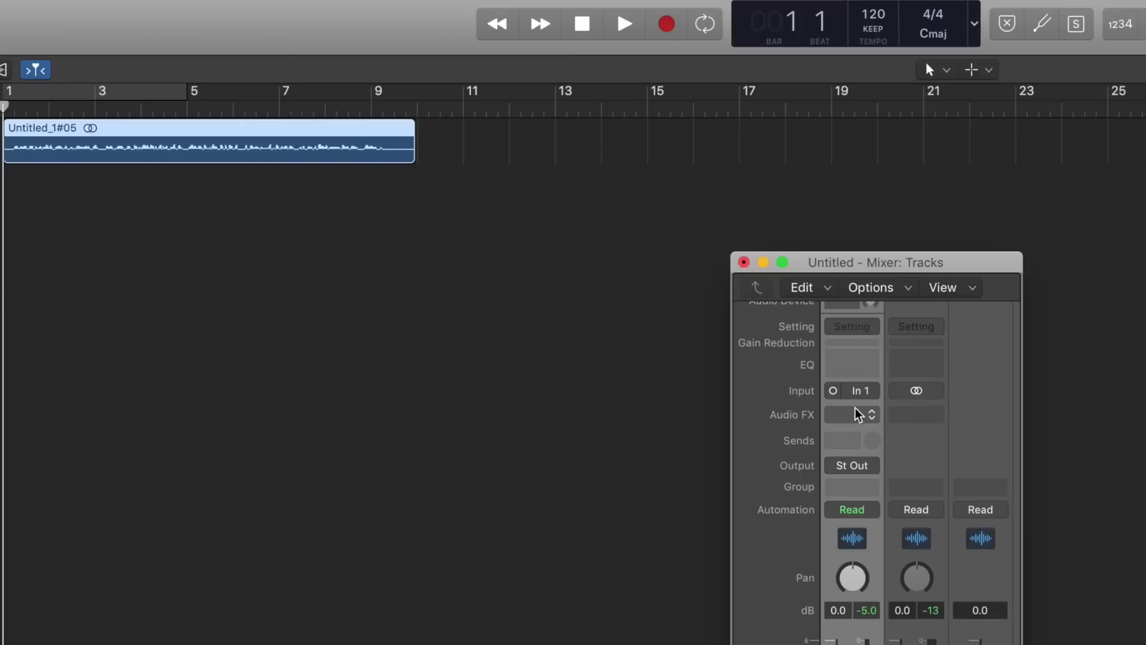
# Play the take with Audio 1's input format set to Left, toggling the mixer, then stop
pyautogui.press('space')
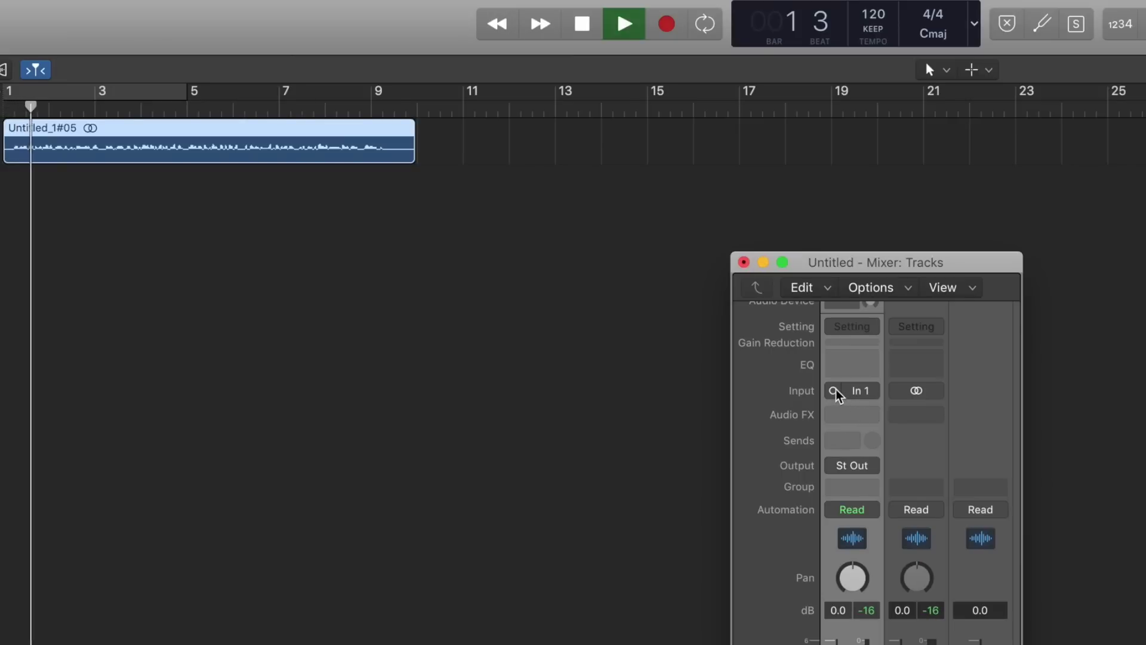
pyautogui.click(835, 392)
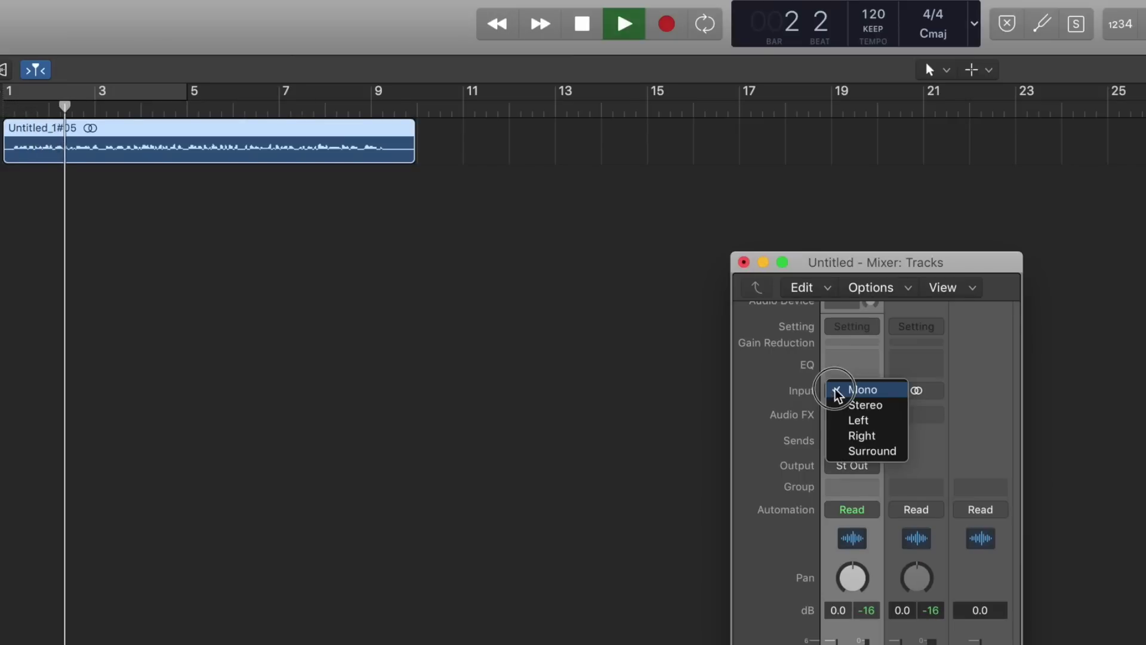
pyautogui.click(858, 421)
pyautogui.press('x')
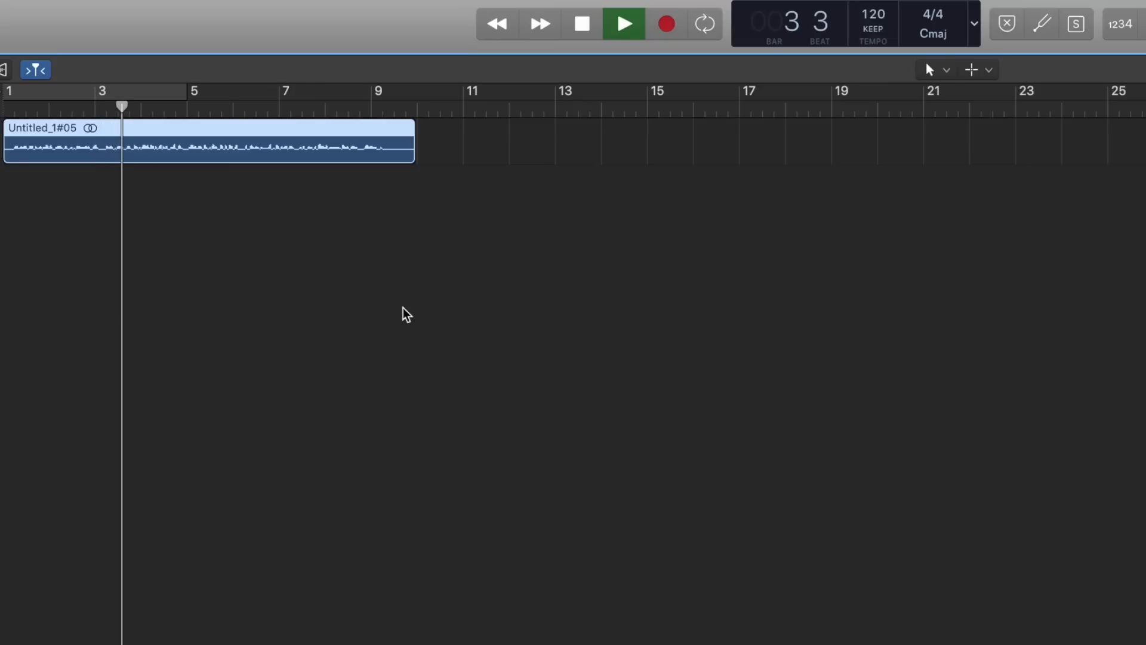
pyautogui.press('x')
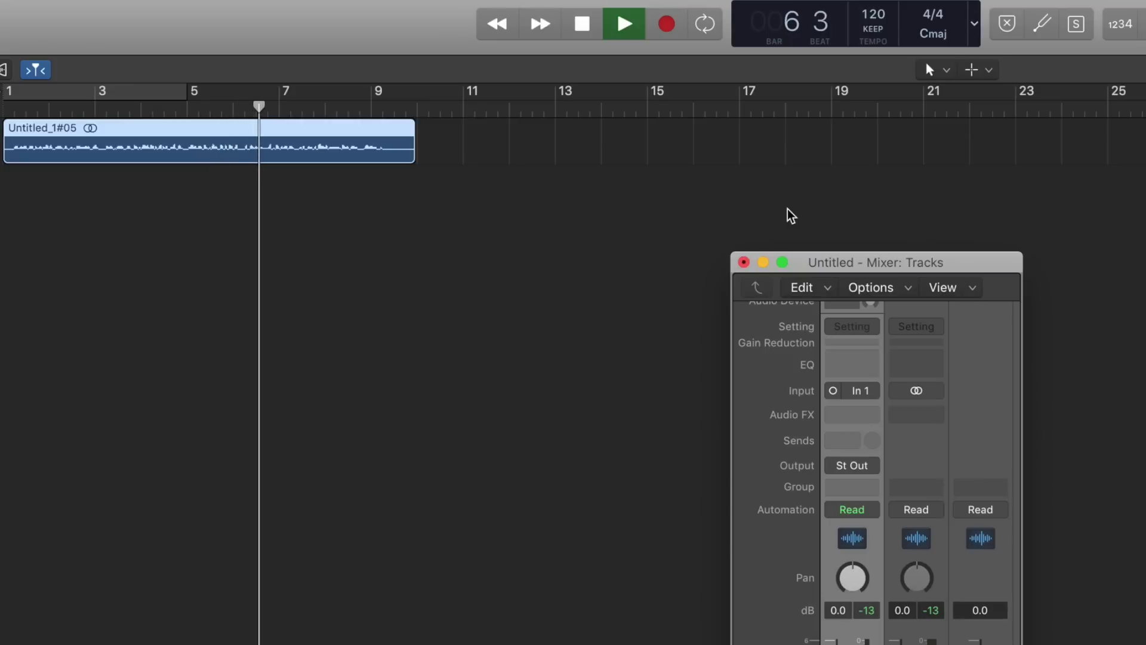
pyautogui.moveTo(833, 391); pyautogui.dragTo(866, 434)
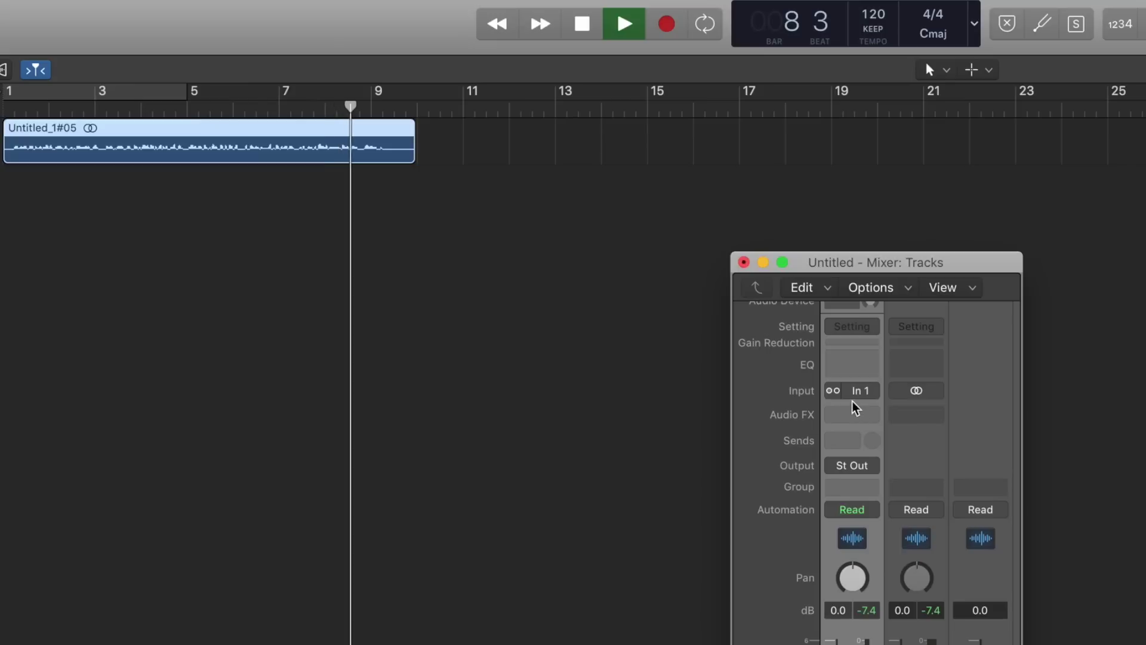
pyautogui.press('space')
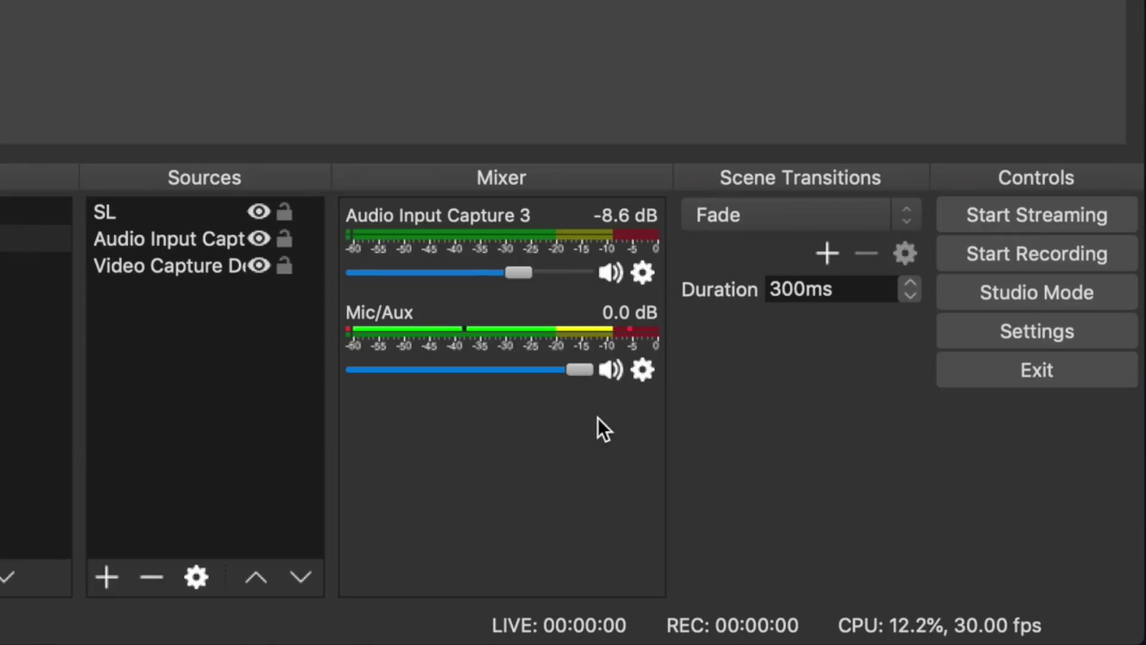
pyautogui.click(642, 370)
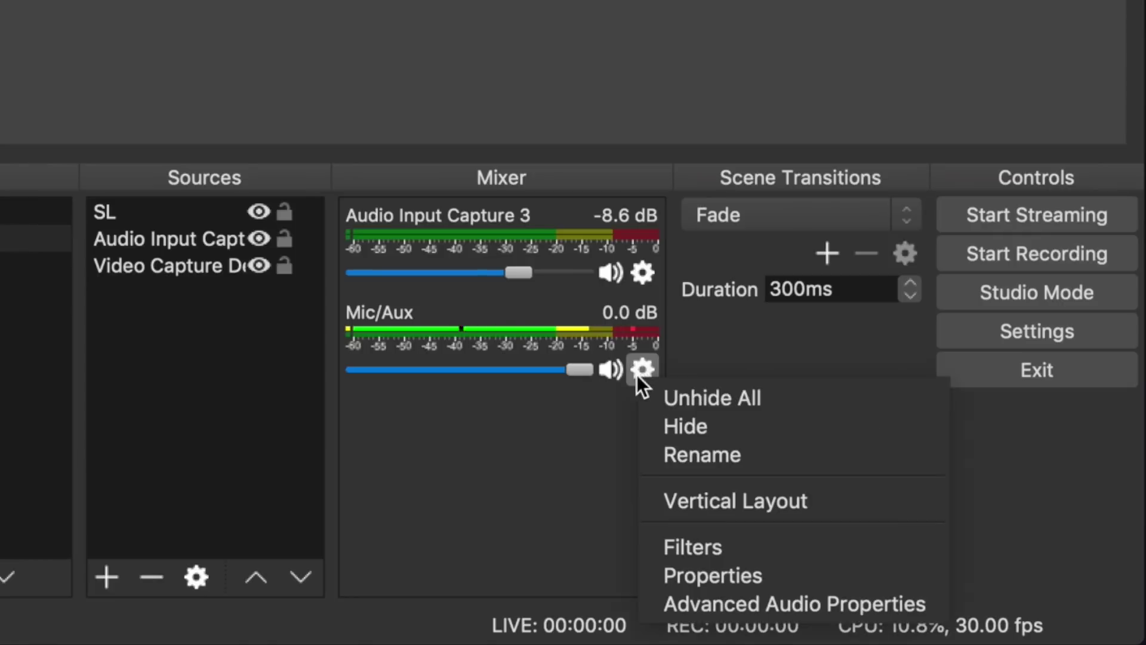
pyautogui.click(747, 577)
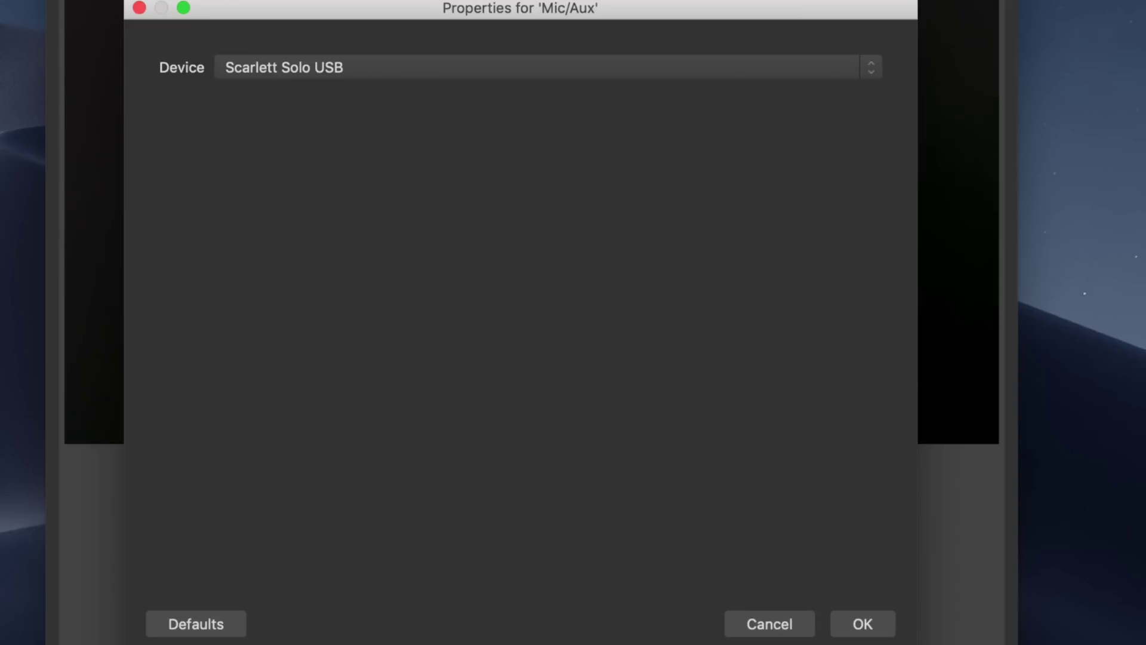
pyautogui.click(866, 626)
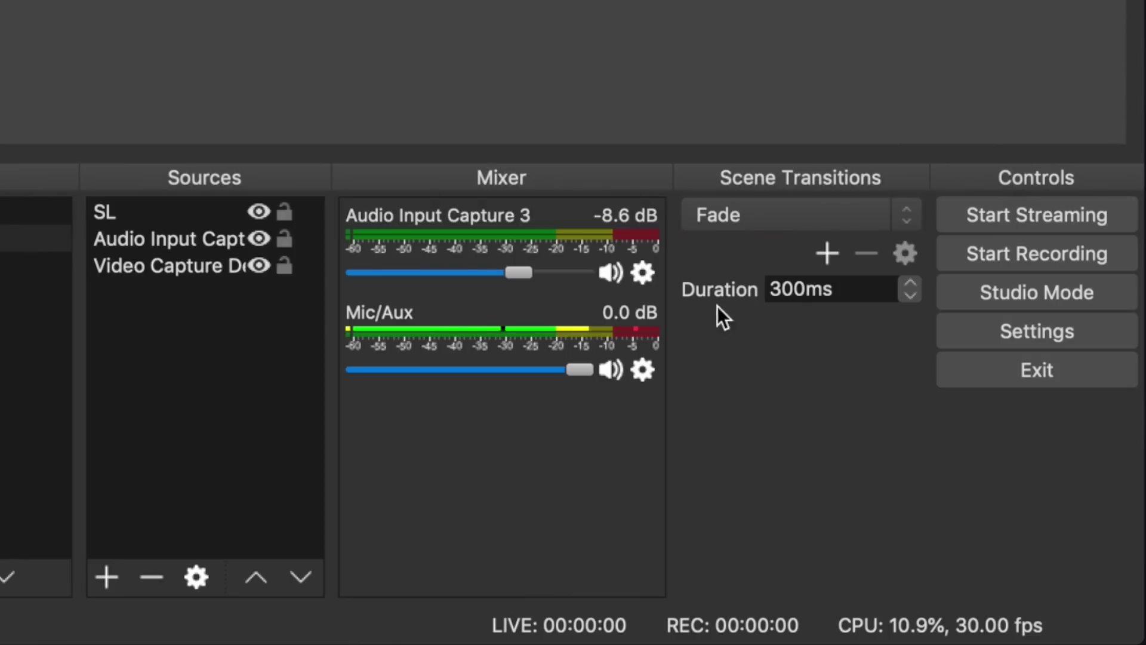
# Open Advanced Audio Properties from the Mic/Aux options, then close the dialog
pyautogui.click(643, 370)
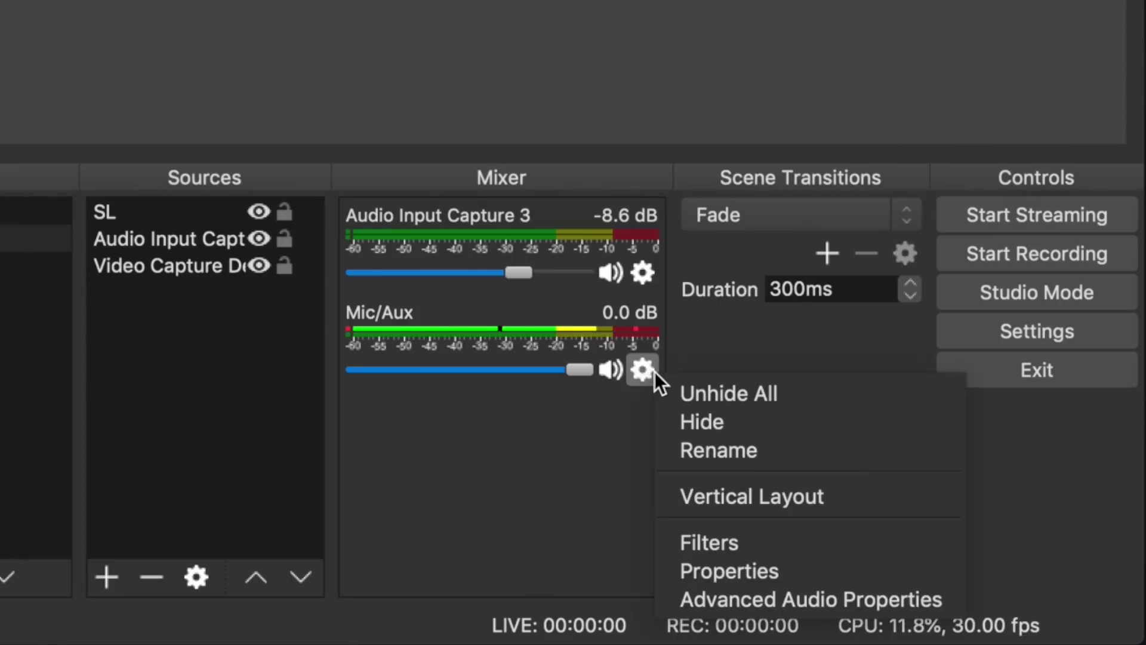
pyautogui.click(792, 606)
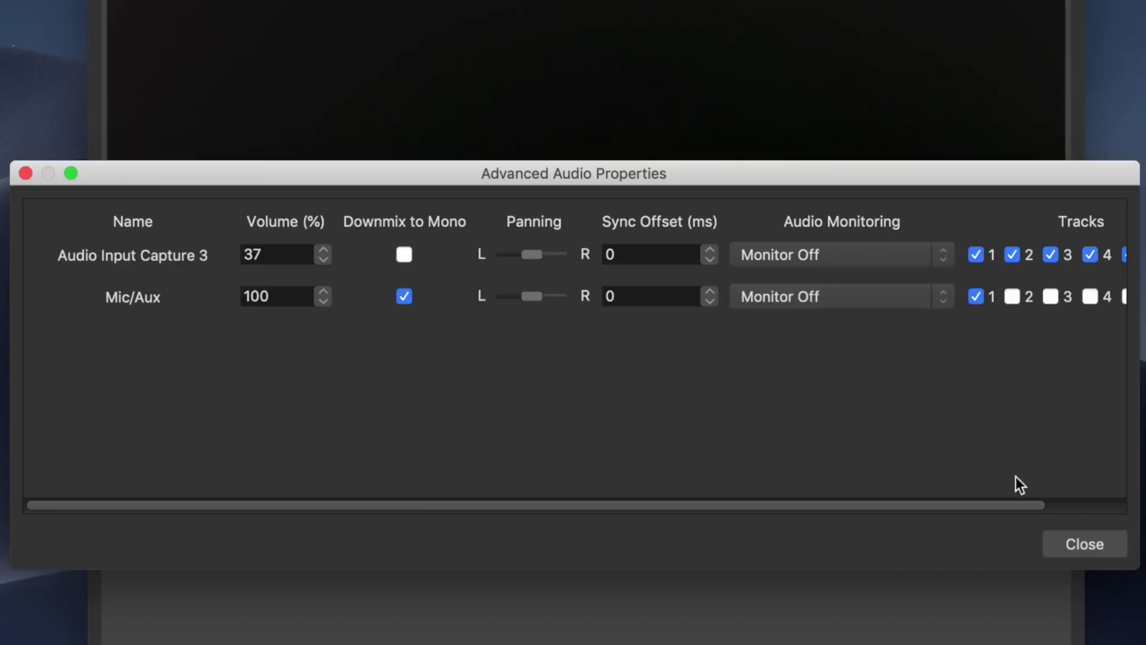
pyautogui.click(1073, 541)
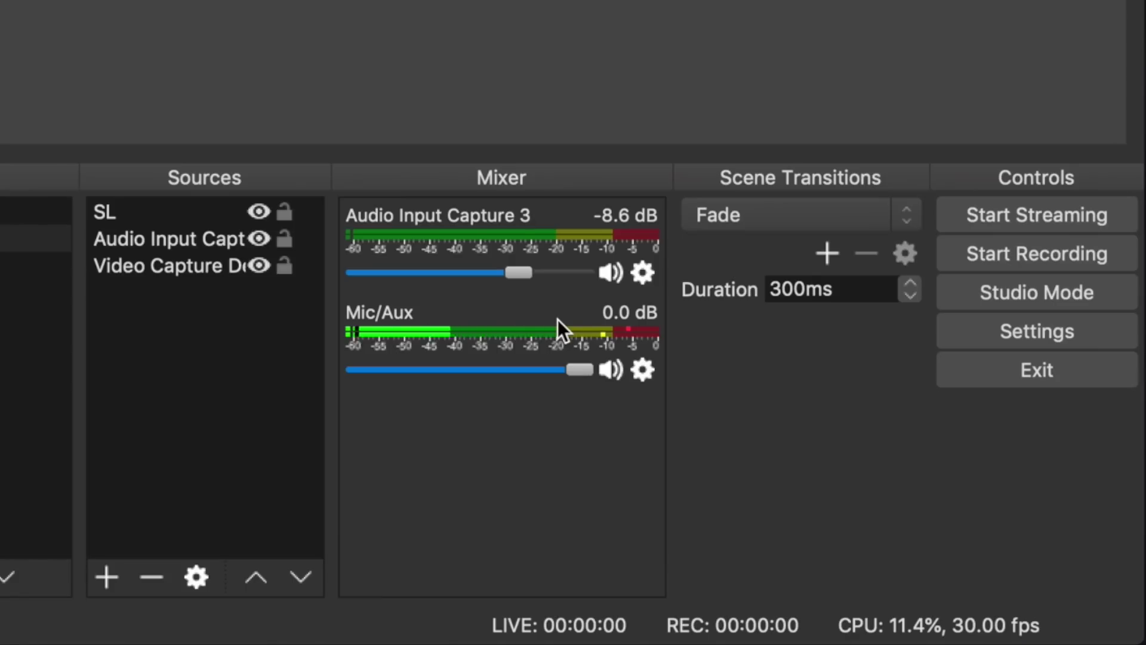